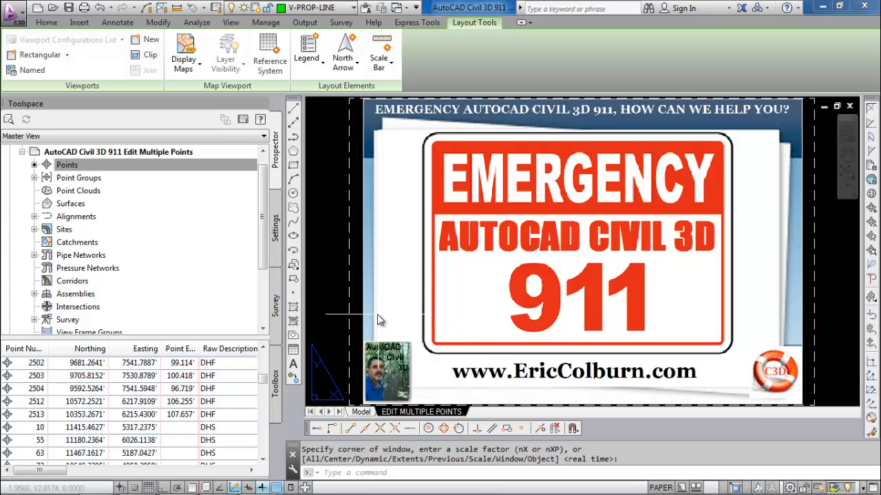
- Switch from the layout to model space
left_click(361, 411)
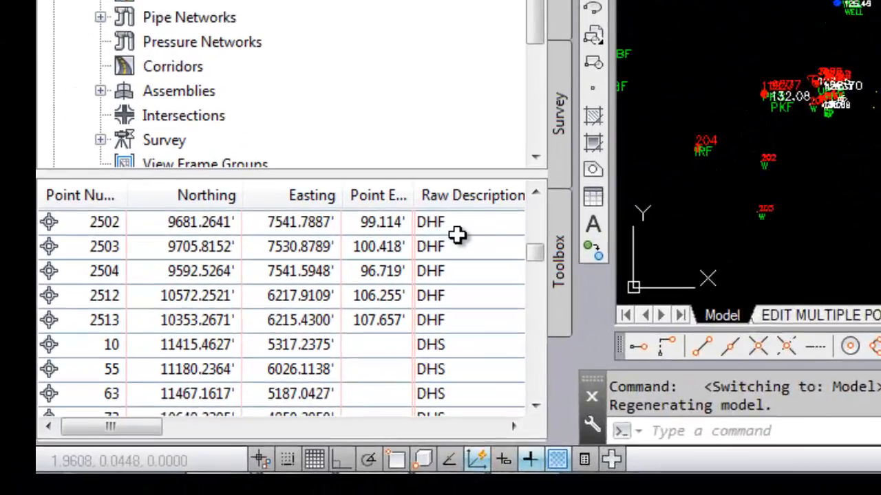
left_click(222, 364)
left_click(544, 174)
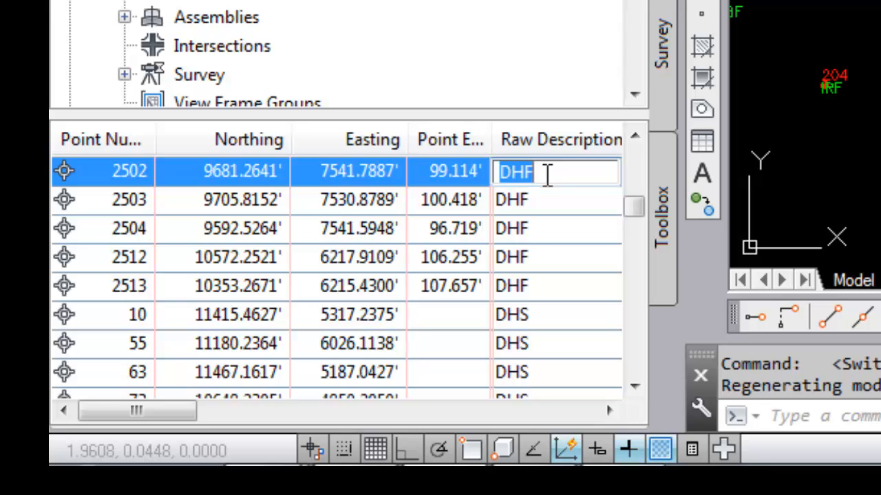
left_click(550, 200)
left_click(550, 200)
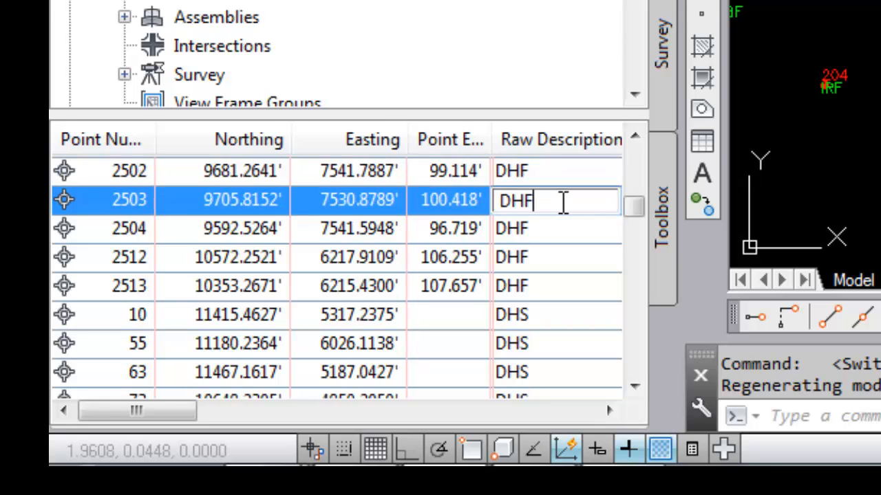
left_click(868, 172)
left_click(840, 180)
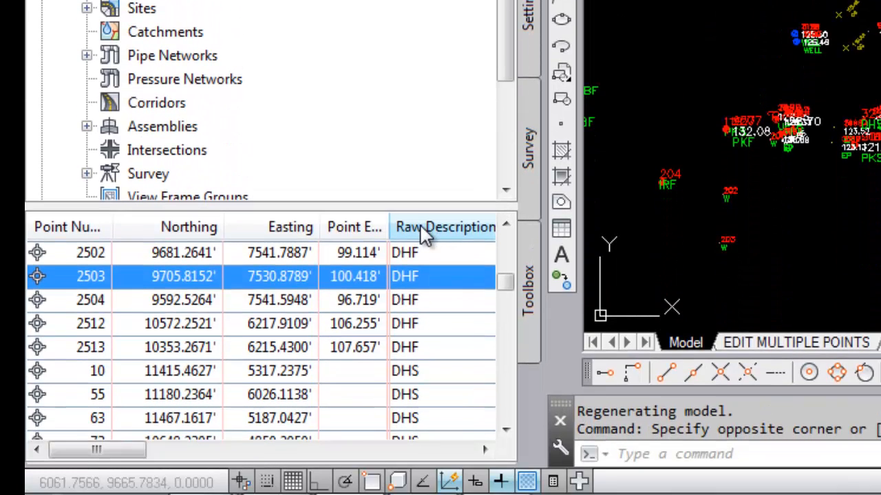
- Select all DHF points in the point list, from point 200 through point 2513
left_click(504, 227)
left_click(504, 227)
left_click(504, 227)
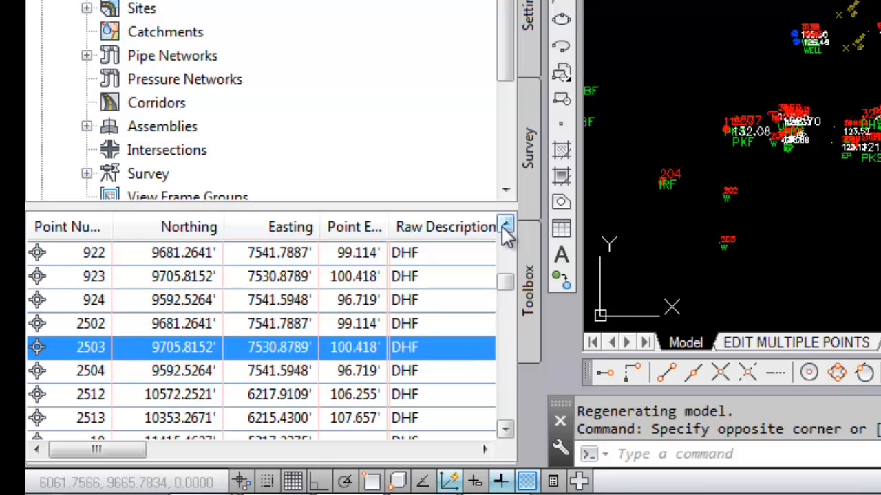
left_click(504, 227)
left_click(504, 227)
left_click(505, 227)
left_click(505, 227)
left_click(504, 227)
left_click(505, 227)
left_click(505, 227)
left_click(504, 227)
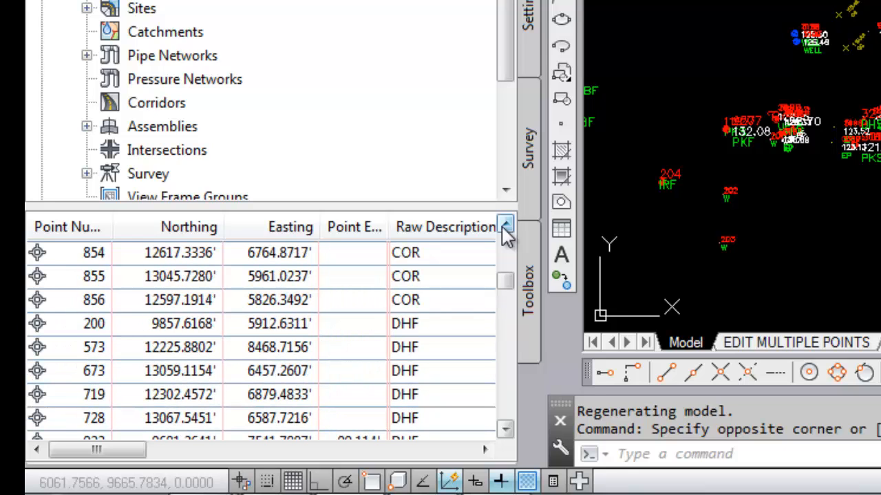
left_click(77, 323)
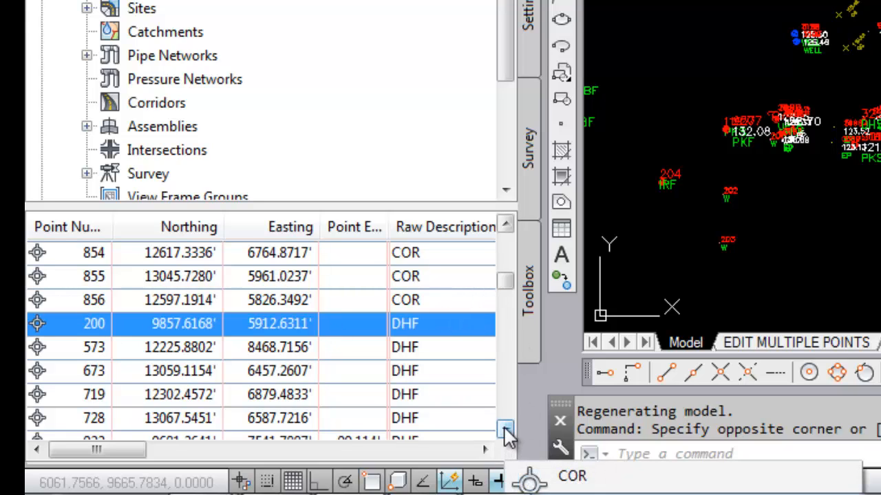
left_click(505, 432)
left_click(506, 432)
left_click(506, 432)
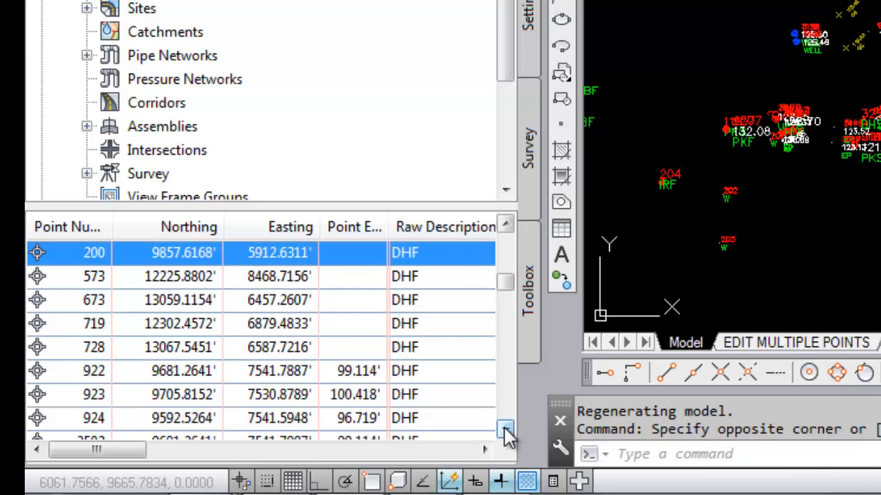
left_click(506, 432)
left_click(506, 431)
left_click(506, 431)
left_click(506, 432)
left_click(505, 431)
left_click(506, 431)
left_click(505, 431)
left_click(506, 431)
left_click(506, 431)
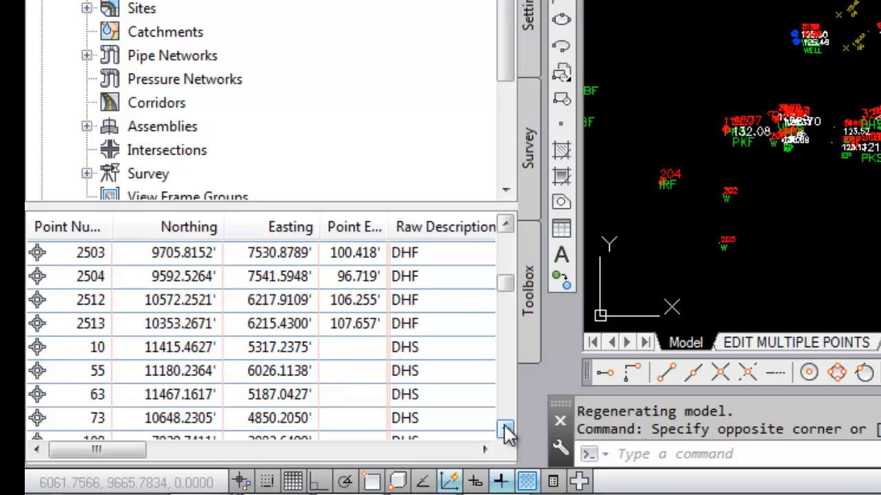
left_click(82, 326, "shift")
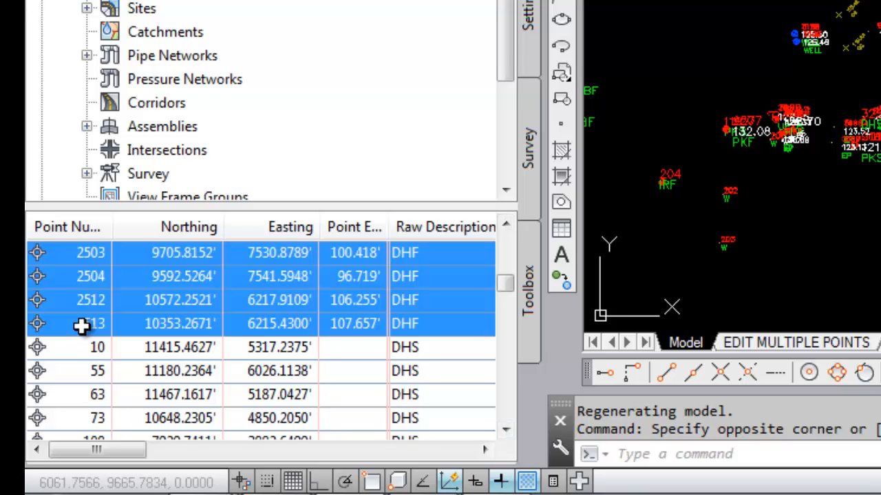
- Open the selected DHF points in the Point Editor and move the editor window slightly aside
right_click(91, 300)
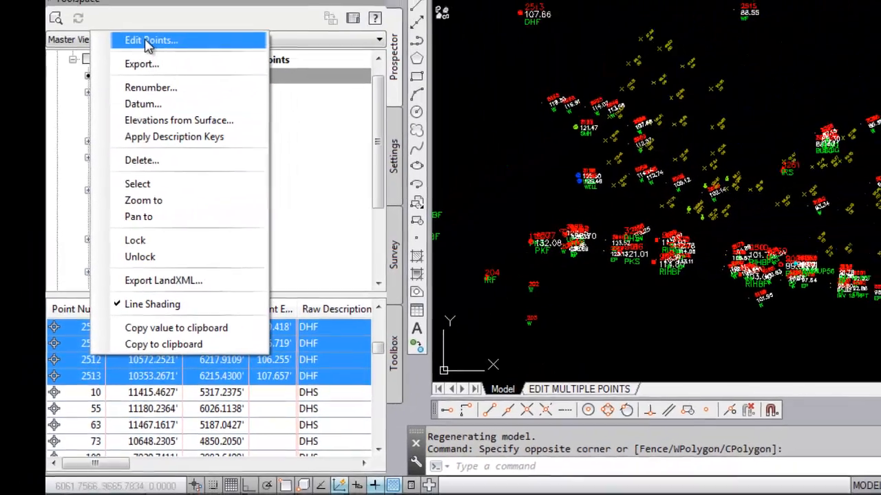
left_click(152, 36)
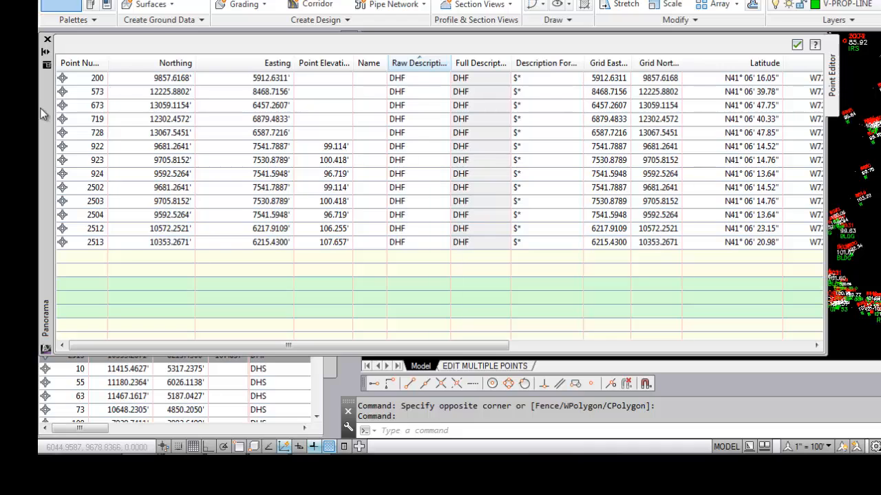
left_click_drag(44, 113, 80, 112)
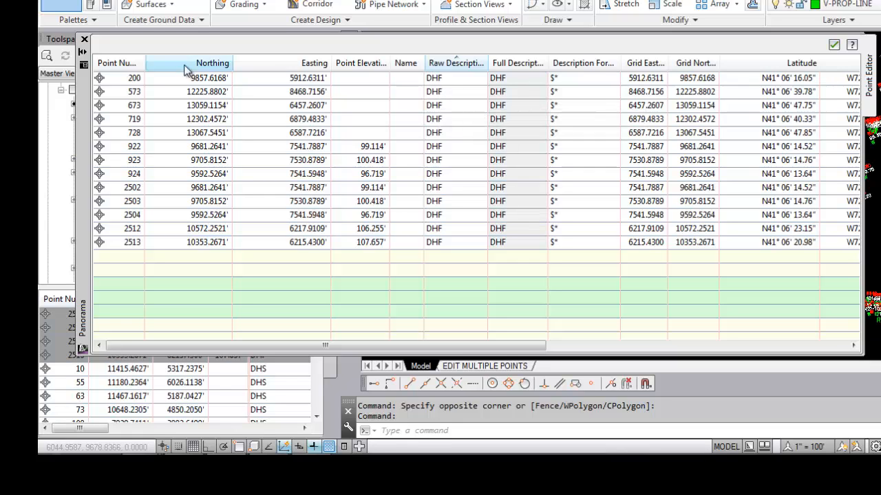
- Set the raw description of all points listed in the Point Editor to DRILL HOLE FOUND in one edit
left_click(113, 78)
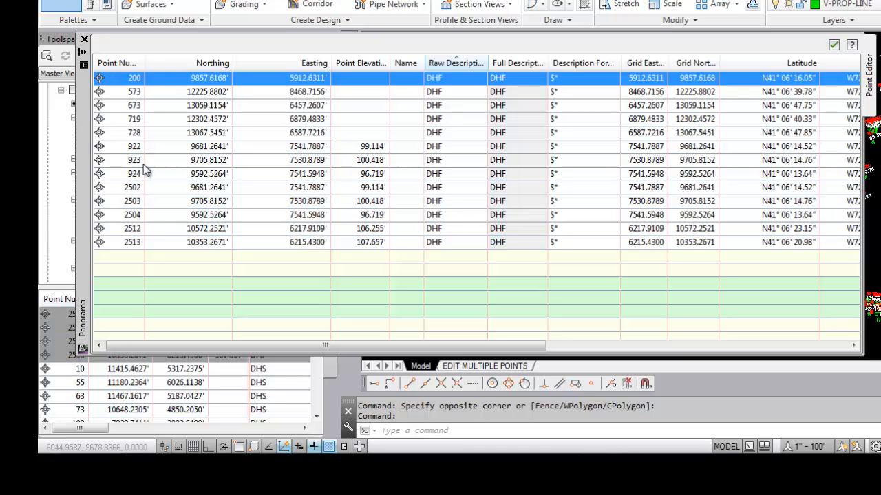
left_click(130, 240, "shift")
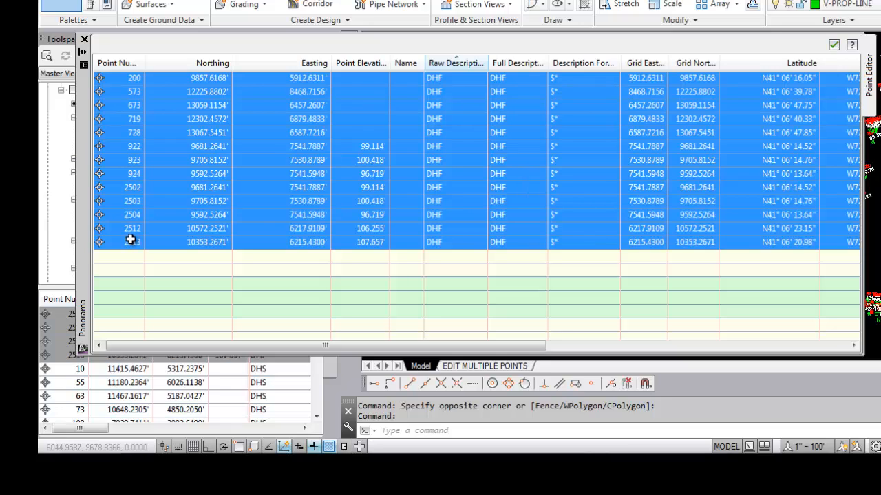
right_click(454, 63)
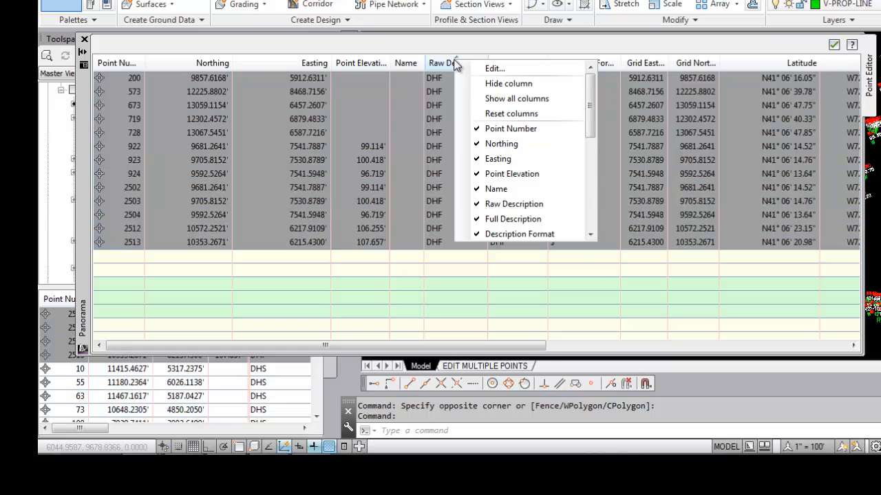
left_click(497, 68)
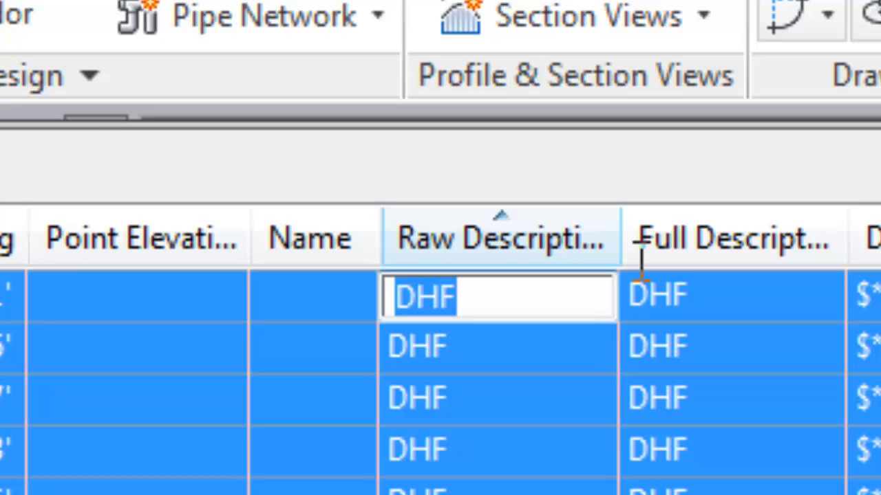
type("DRILL ")
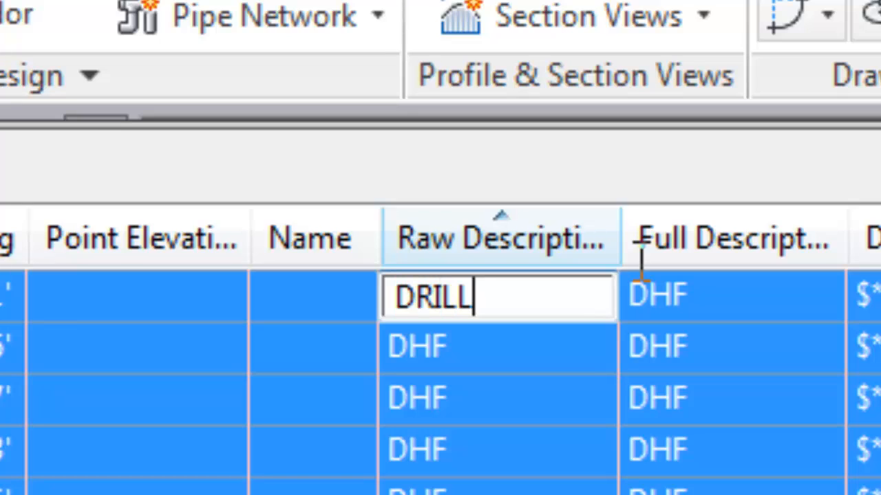
type("HOLE ")
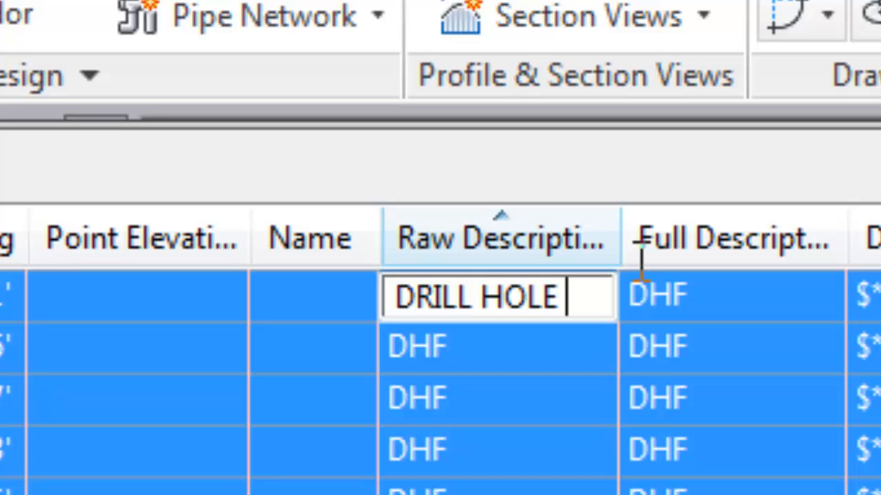
type("FOUNF")
key("BackSpace")
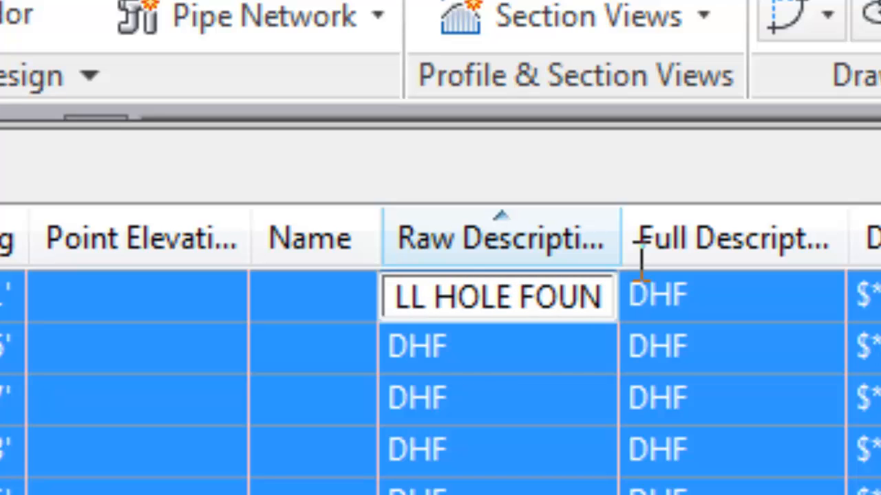
type("D")
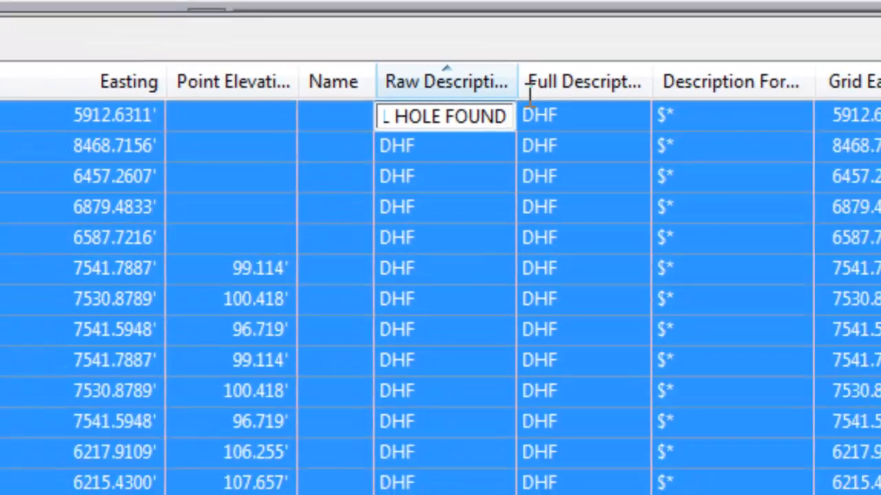
key("Return")
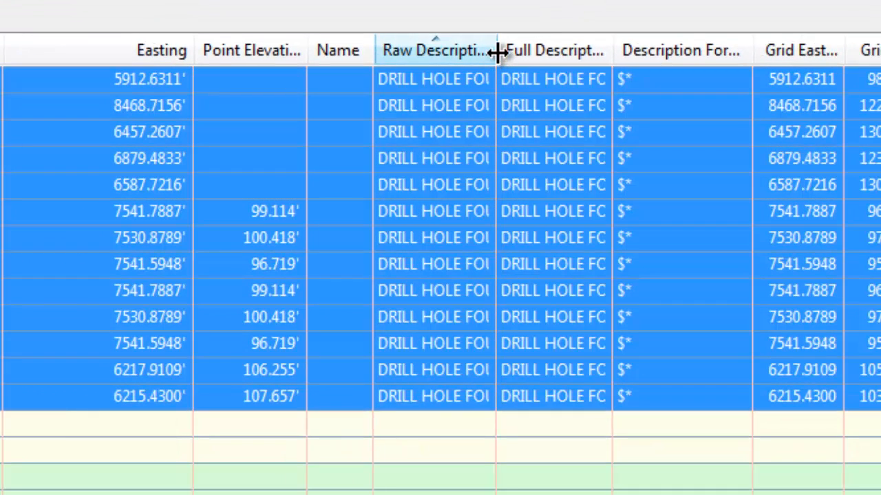
- Widen the Raw Description column to fit the full text and clear the selection of all rows
left_click_drag(498, 53, 595, 53)
left_click(548, 214)
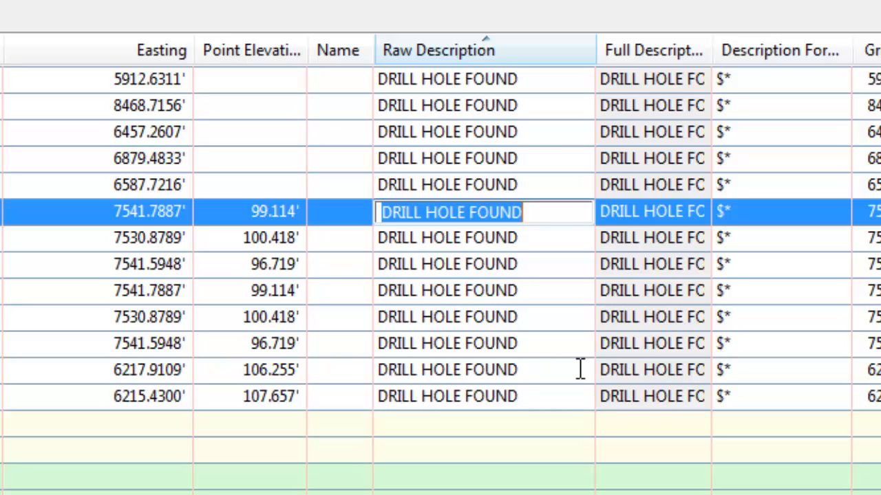
left_click(574, 475)
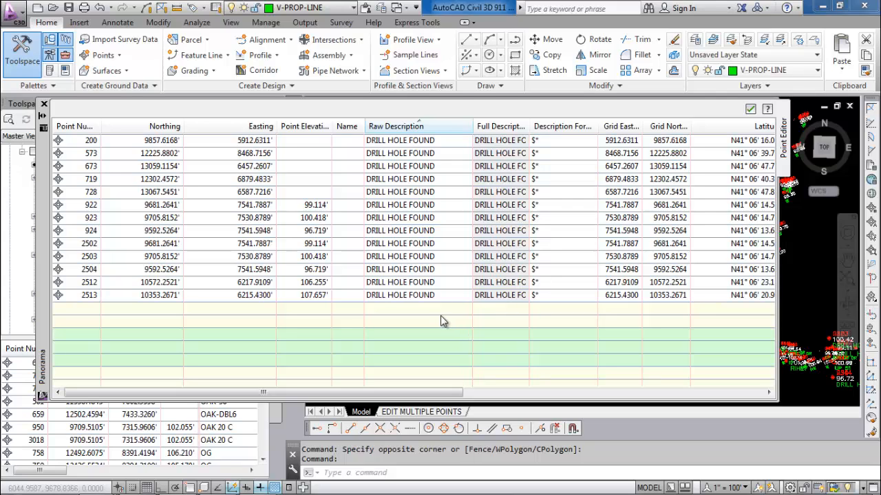
- Set the point elevation of all points from 200 through 2513 to 1000 in one edit
left_click(59, 141)
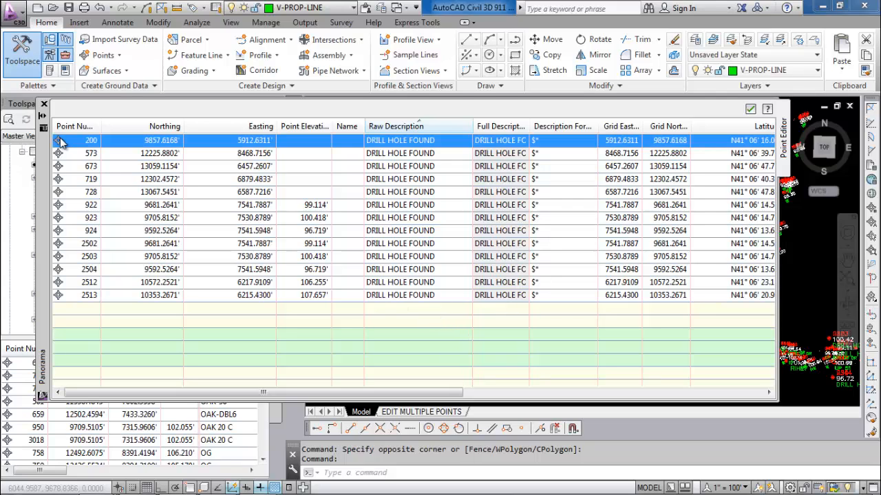
mouse_move(68, 139)
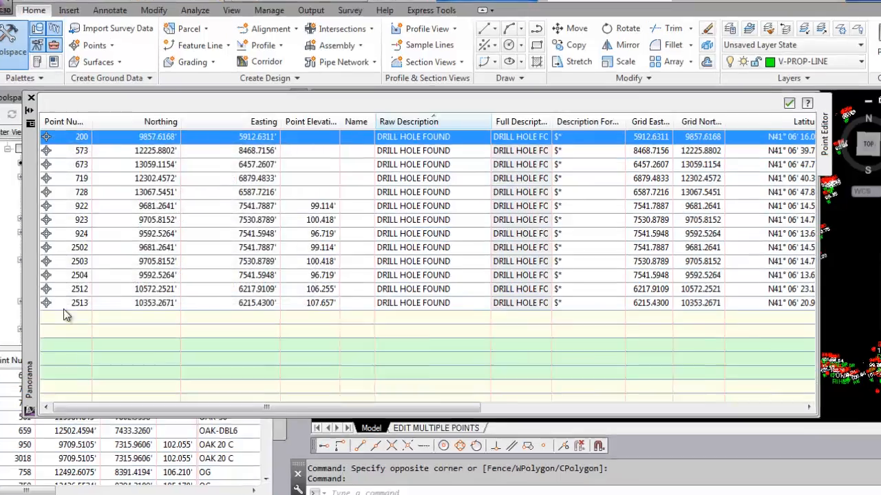
left_click(62, 295, "shift")
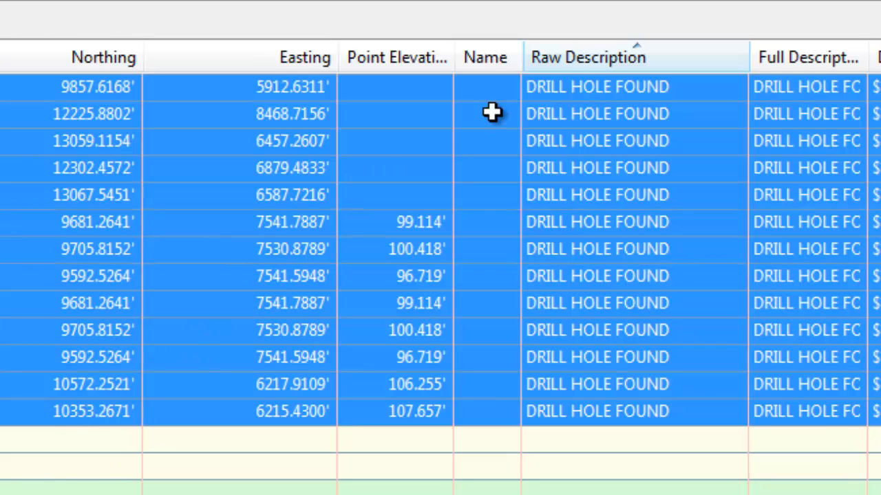
right_click(401, 63)
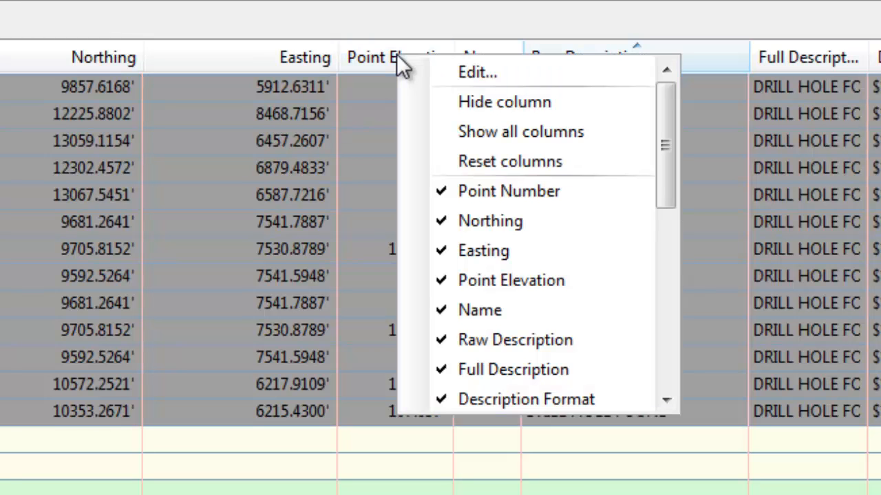
left_click(468, 72)
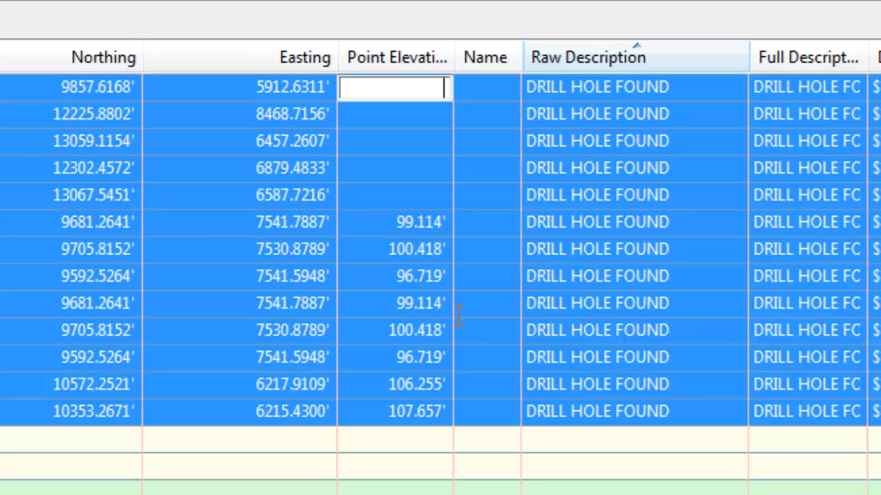
type("1000")
key("Return")
left_click(346, 430)
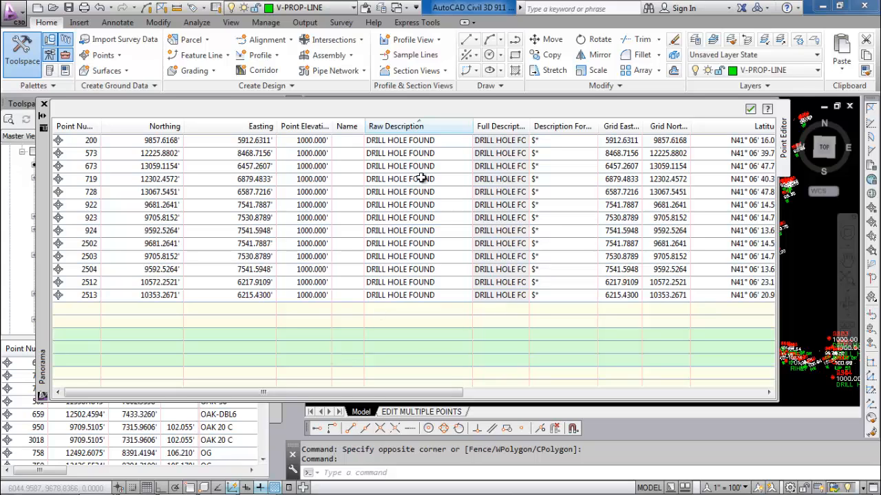
- Change the raw descriptions of points 200 and 573 individually to DHF
left_click(428, 141)
left_click(428, 142)
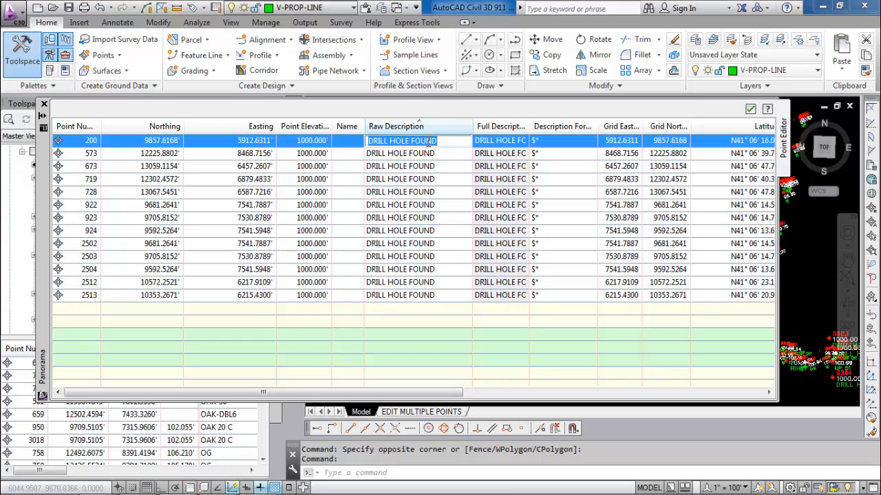
type("DHF")
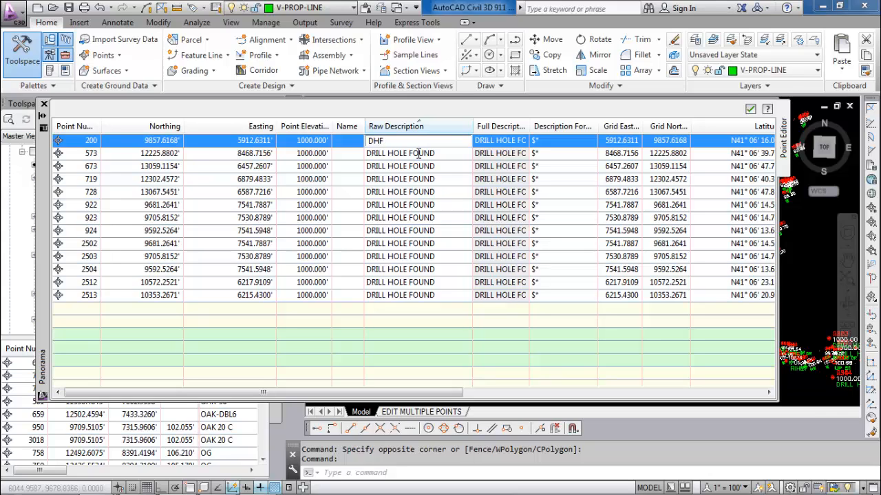
left_click(420, 154)
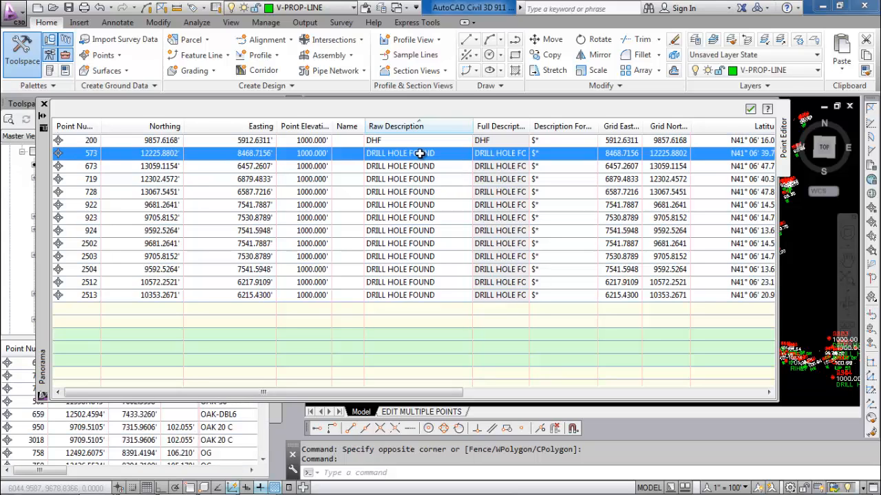
left_click(419, 153)
type("DHF")
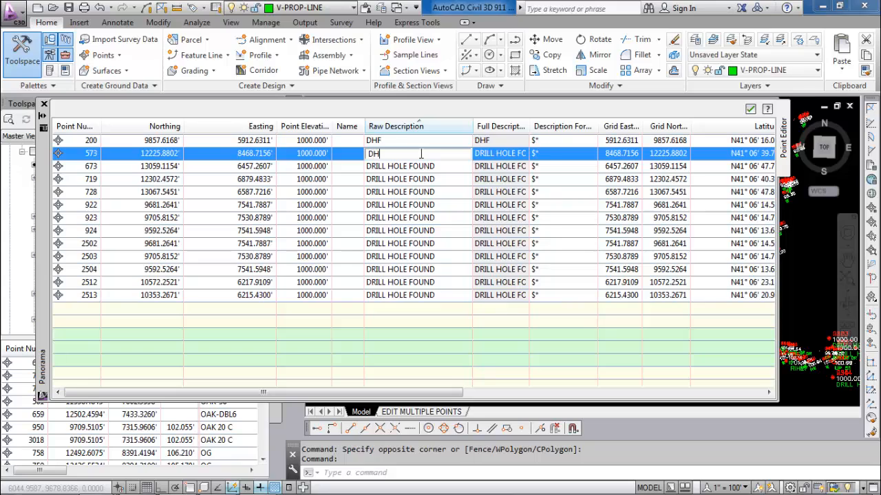
left_click(428, 191)
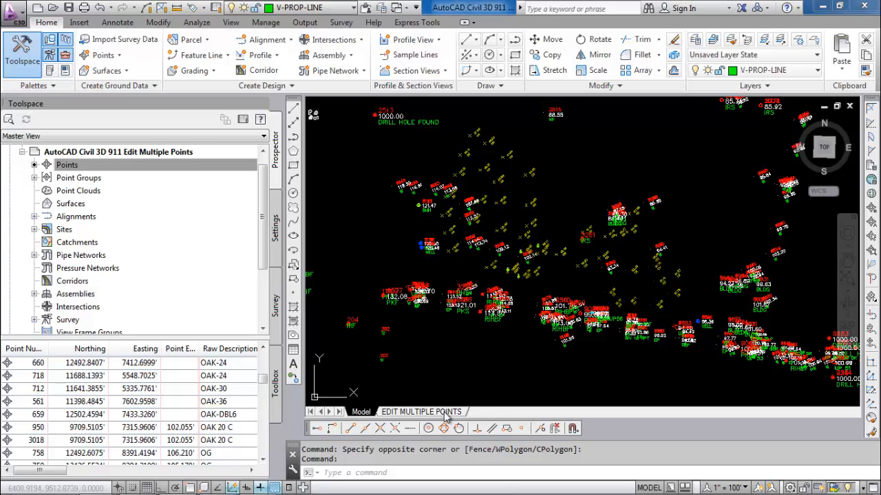
- Switch to the EDIT MULTIPLE POINTS layout
left_click(421, 411)
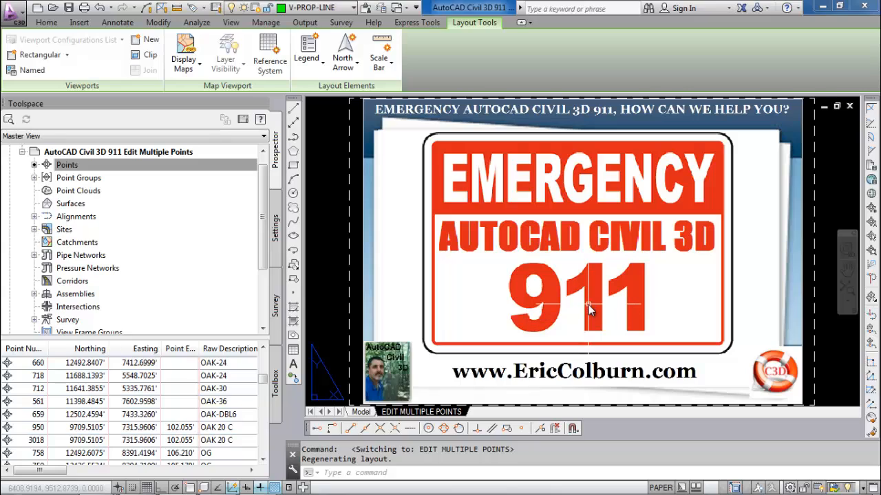